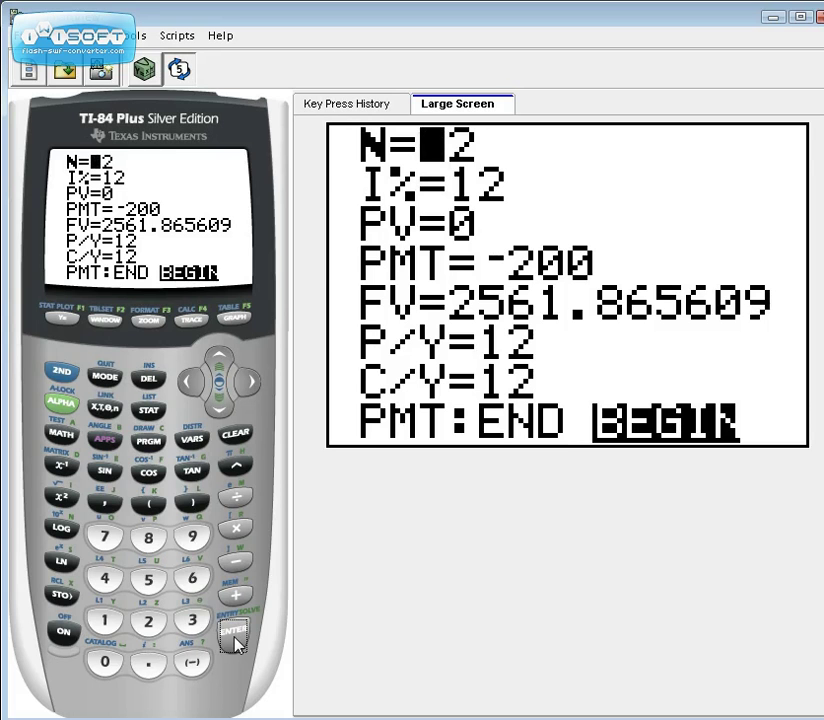
Set N to 120 (entered as 10*12) and I% to 3.5
type("10*12")
key("Return")
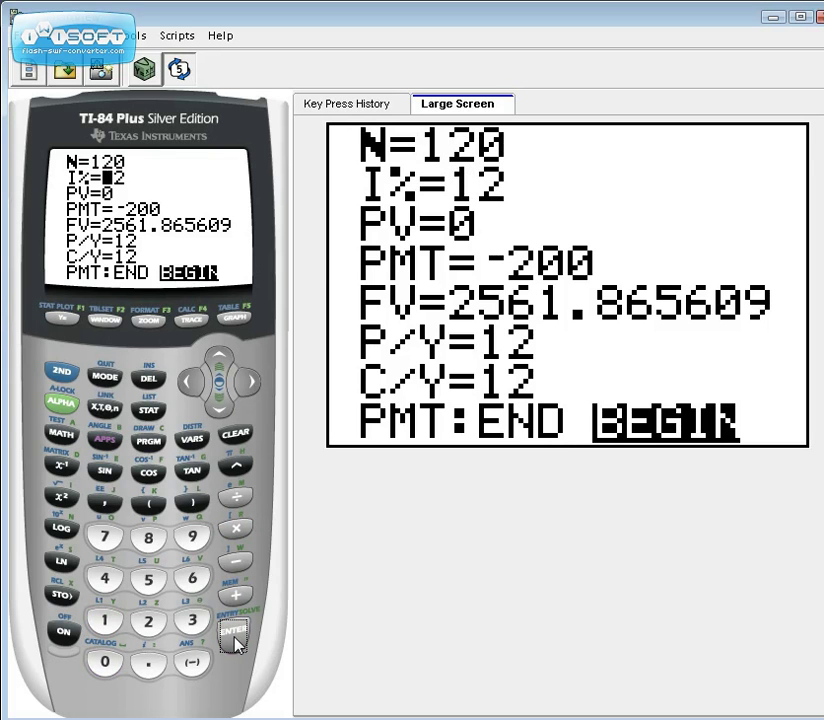
type("3.5")
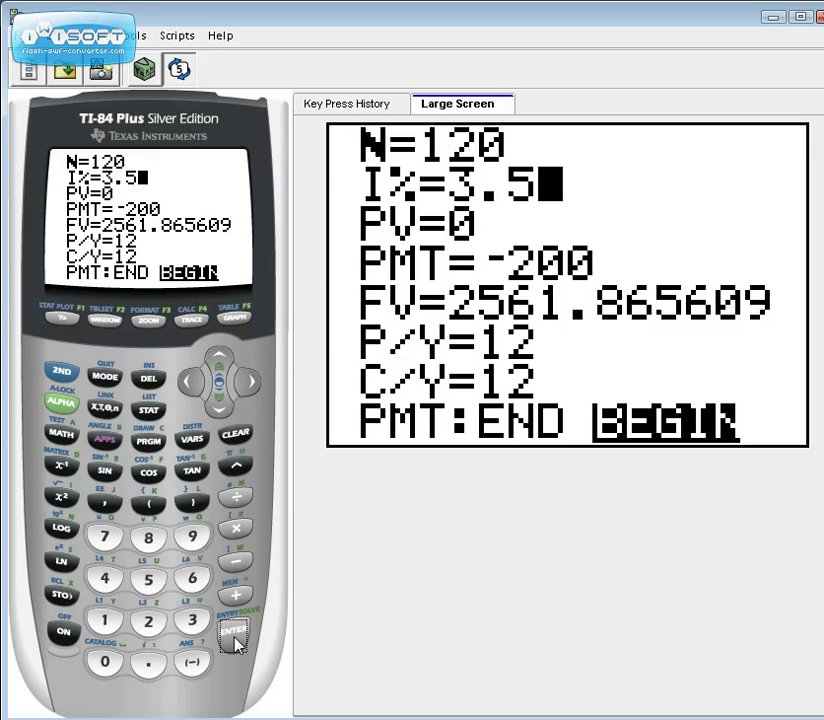
key("Return")
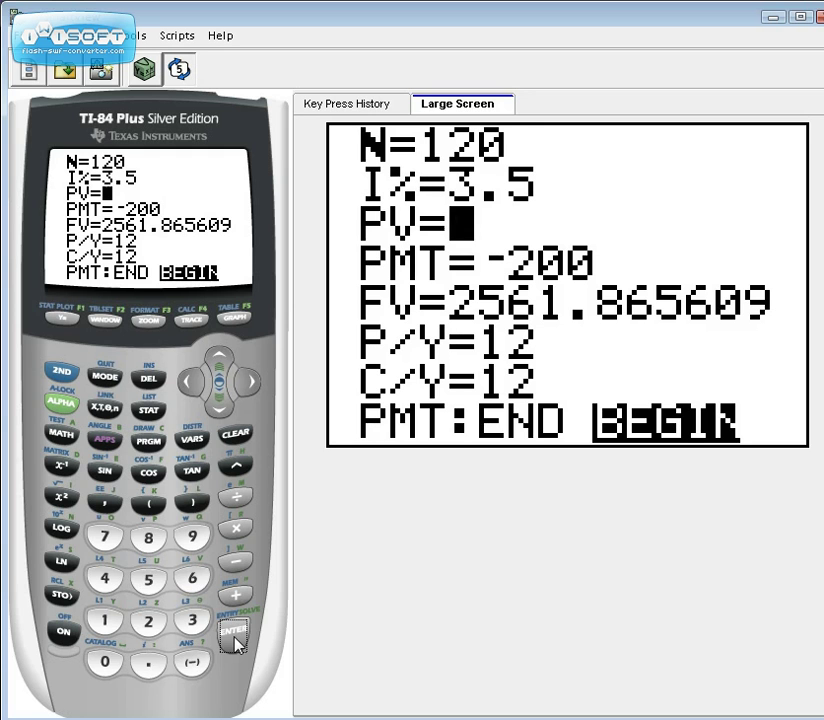
Enter the present value as -1200, re-entering it with a negative sign
type("1200")
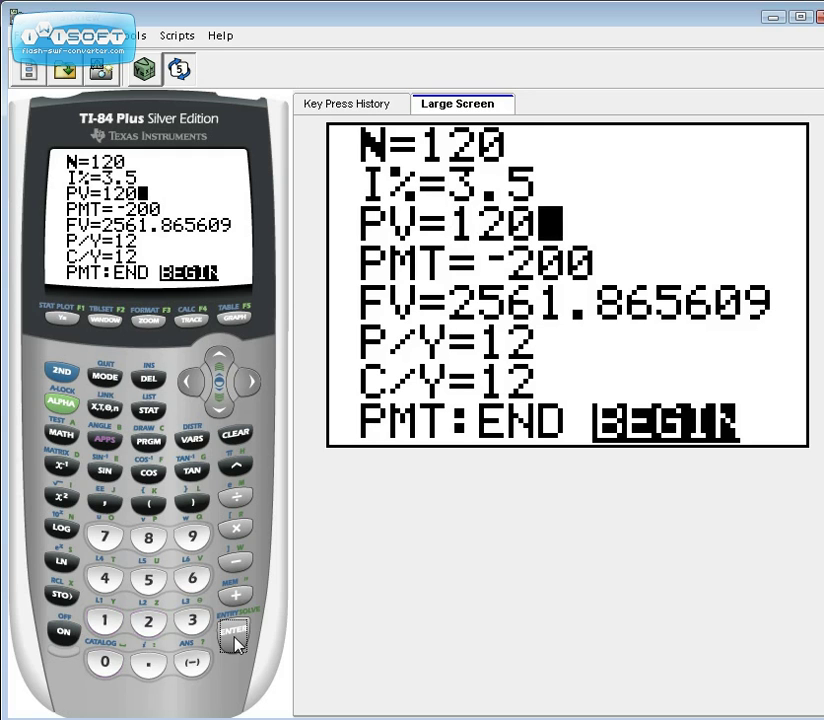
left_click(235, 636)
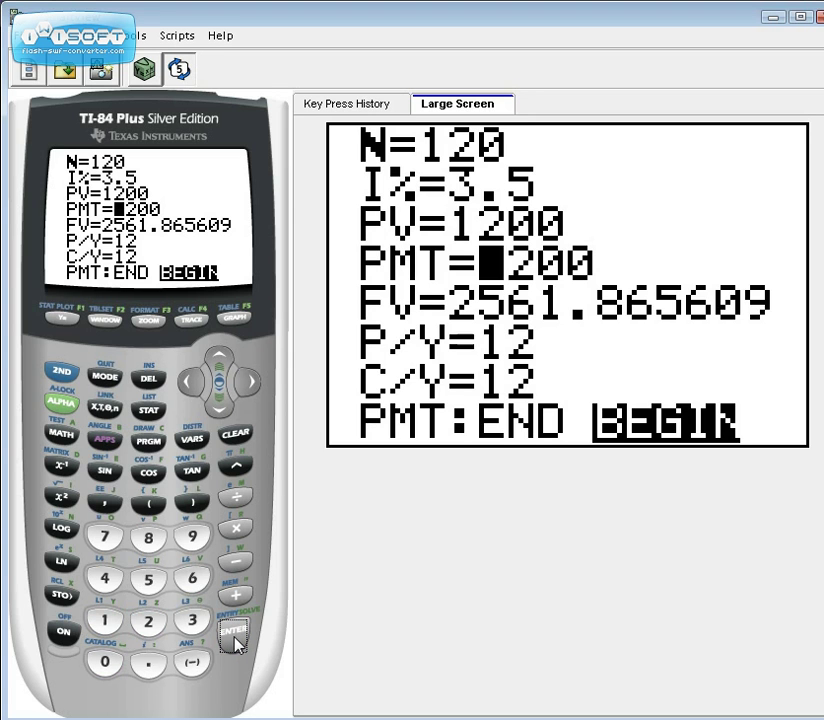
key("Up")
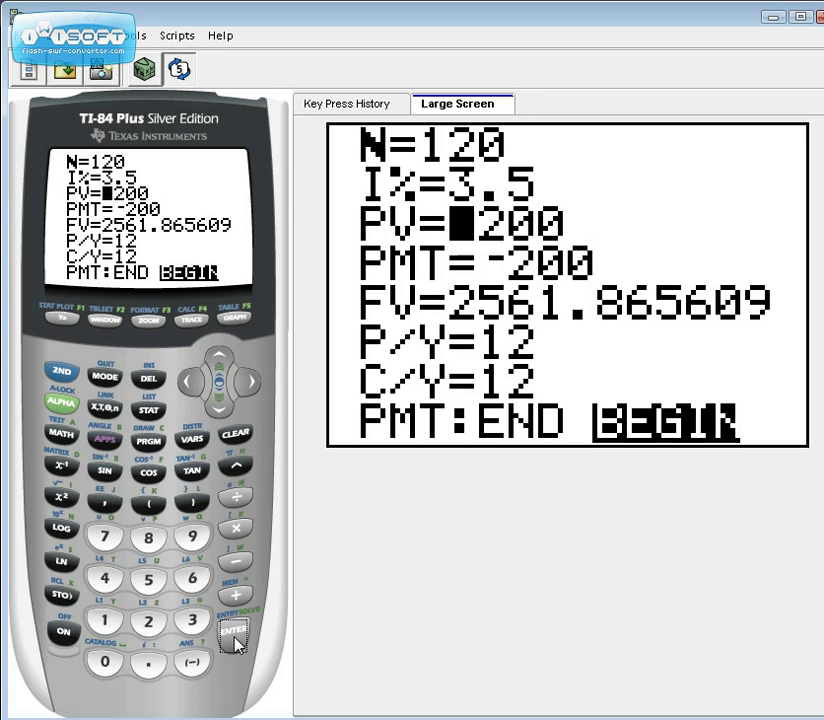
left_click(192, 662)
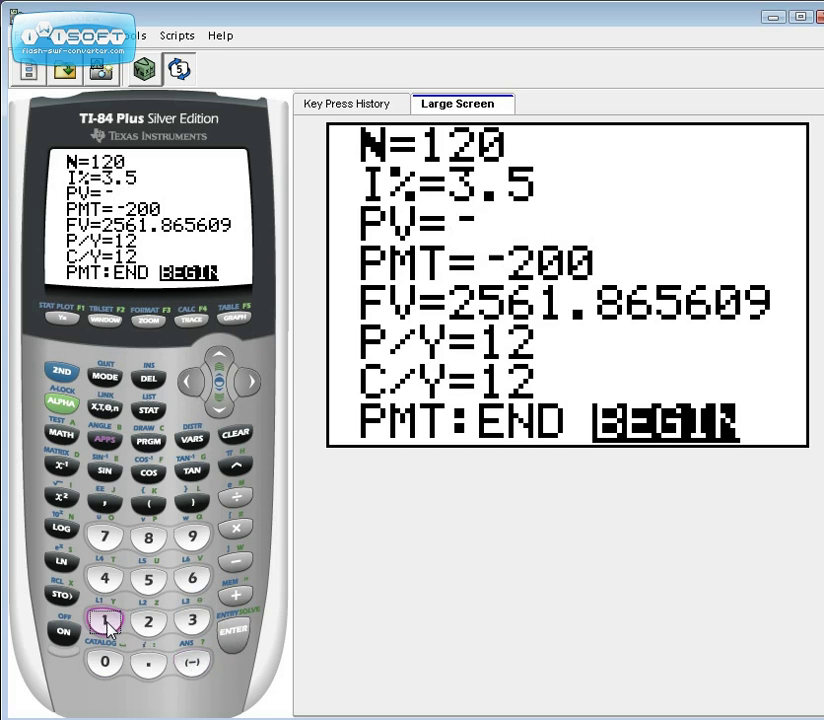
left_click(105, 620)
left_click(148, 622)
left_click(105, 662)
left_click(105, 662)
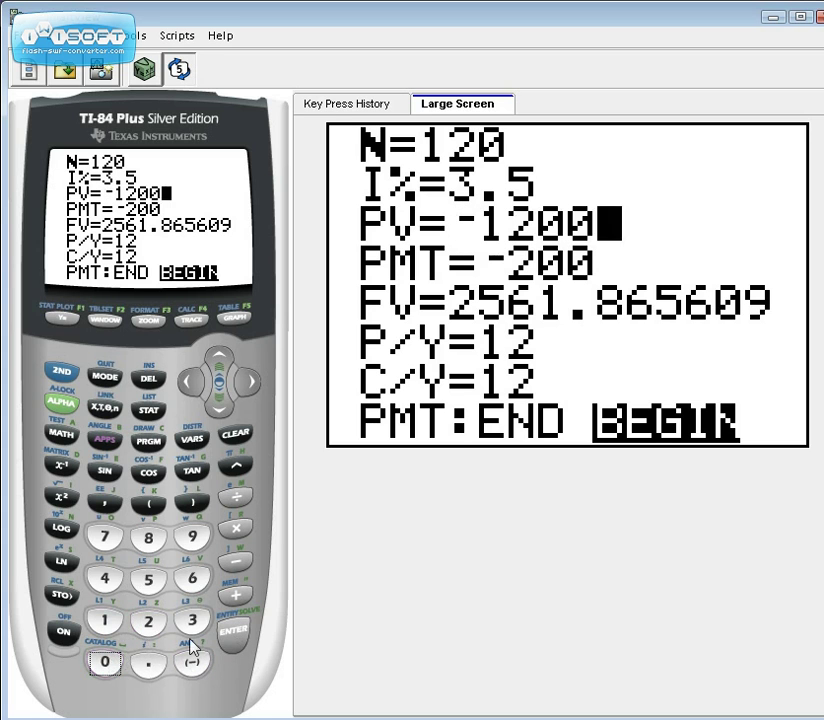
left_click(231, 636)
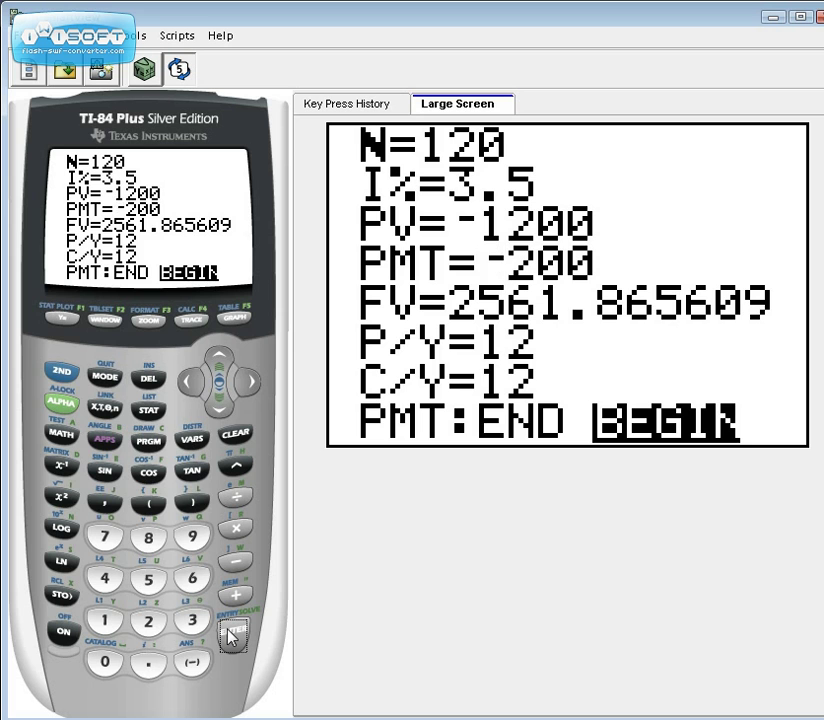
Enter 0 for both PMT and FV
type("0")
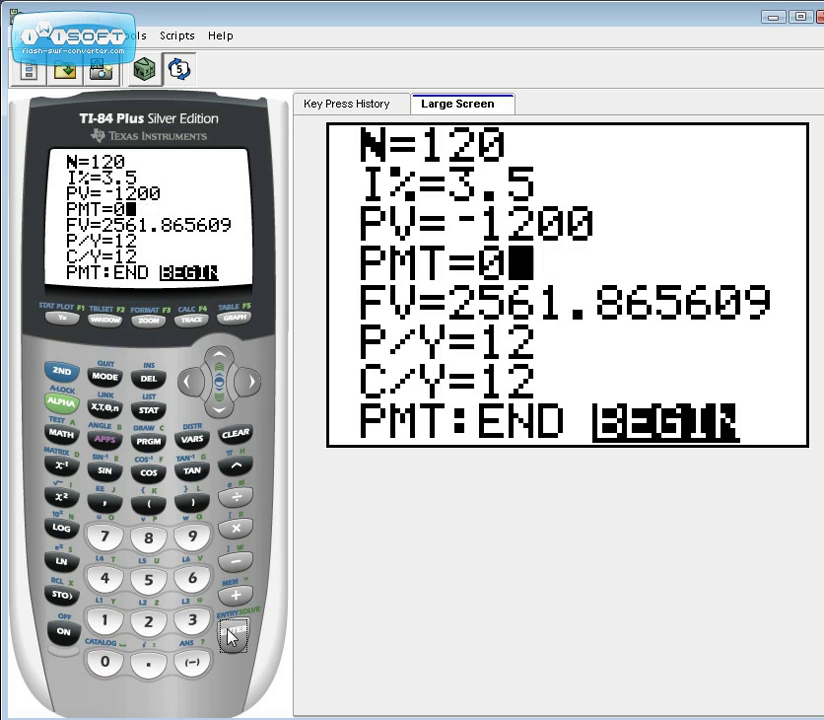
left_click(232, 636)
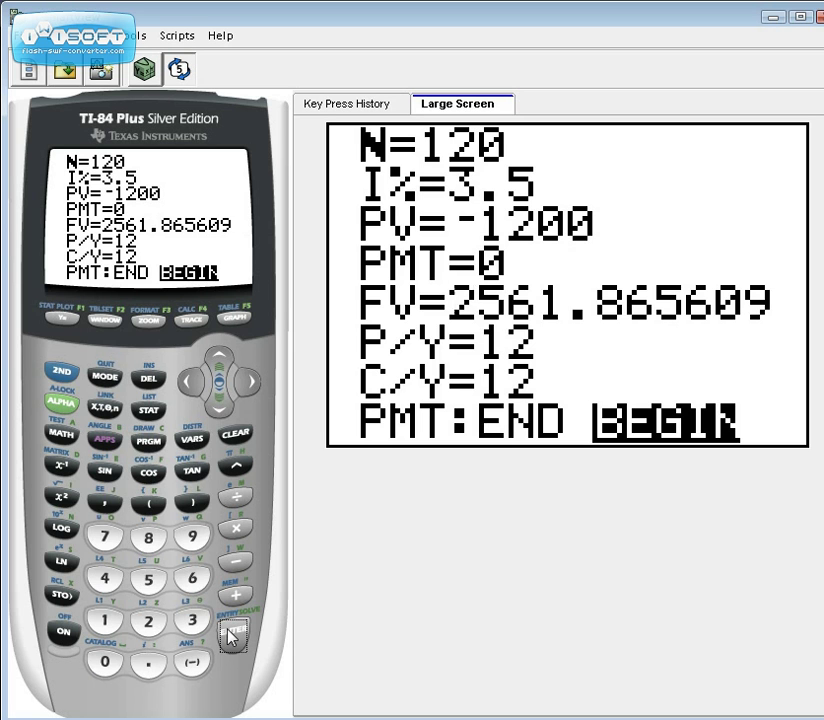
type("0")
left_click(232, 637)
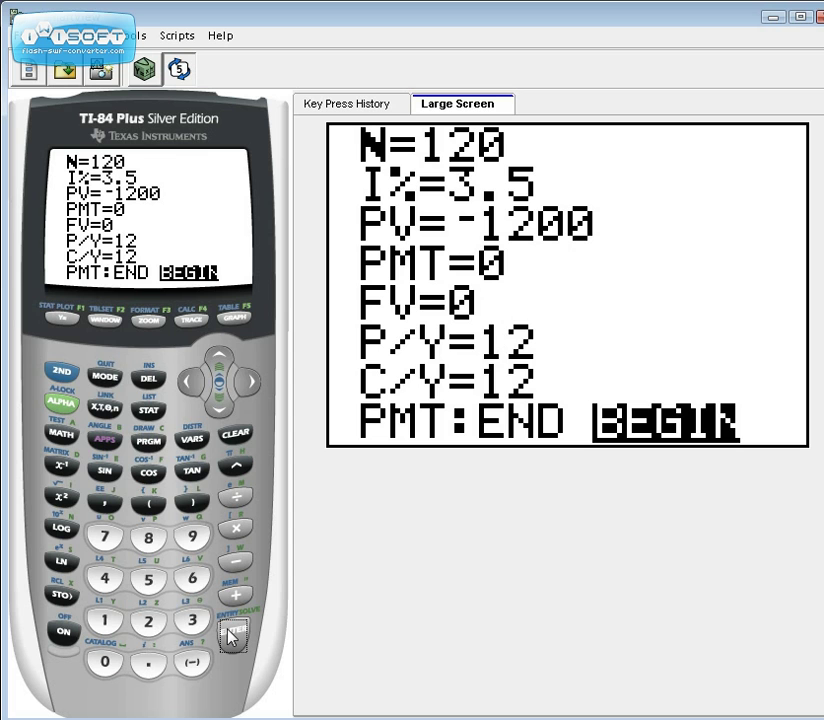
left_click(232, 637)
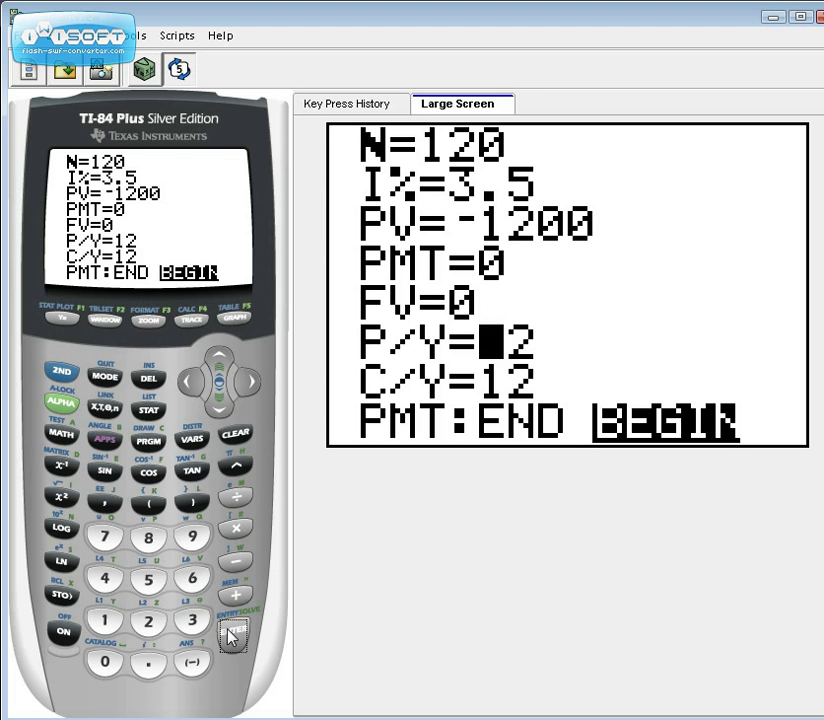
Switch payment timing to END and return to the FV line
key("Down")
key("Down")
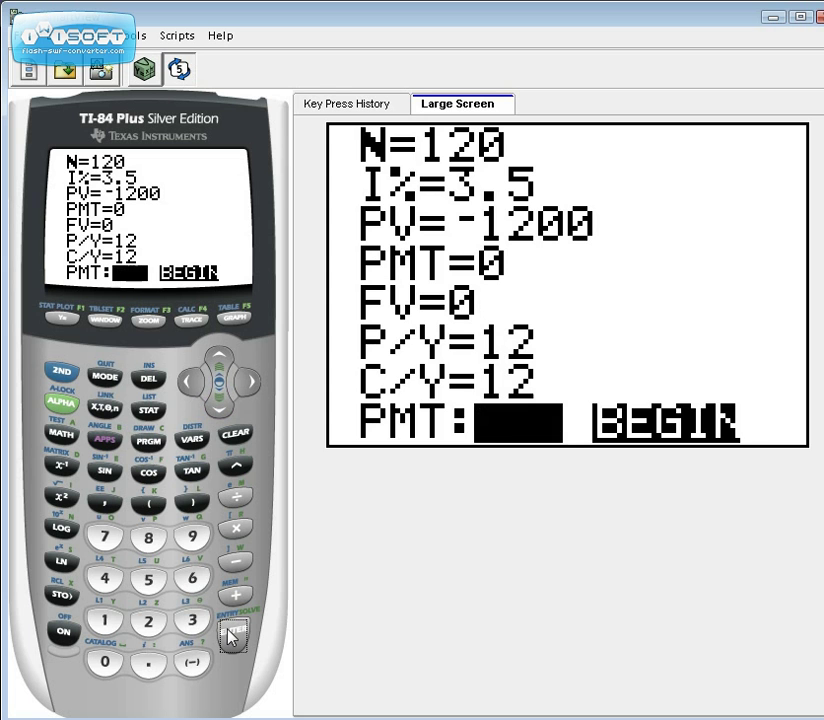
left_click(232, 636)
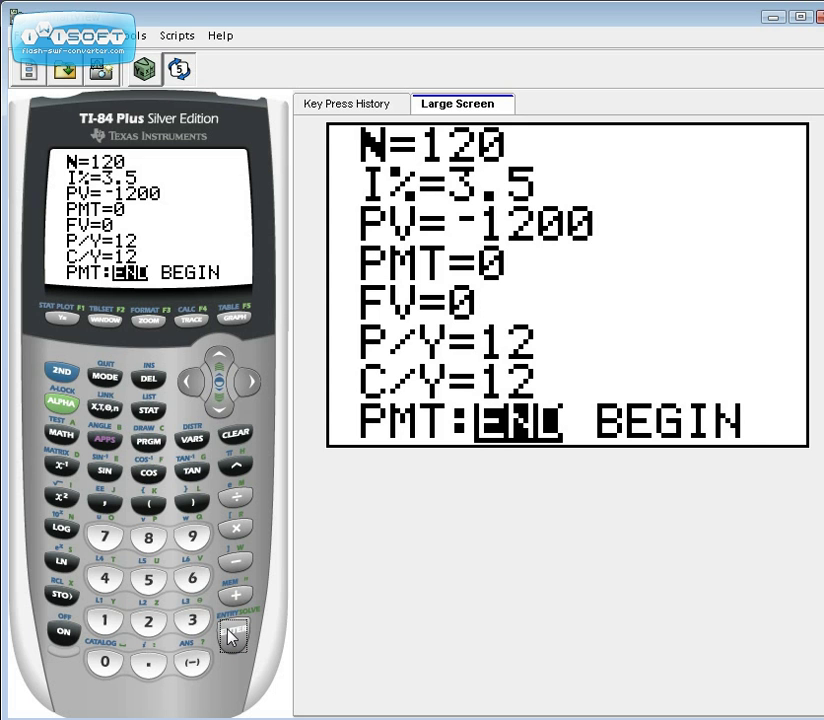
key("Up")
key("Up")
key("Up")
key("Down")
Solve for FV with ALPHA SOLVE, getting 1702.013787
left_click(62, 404)
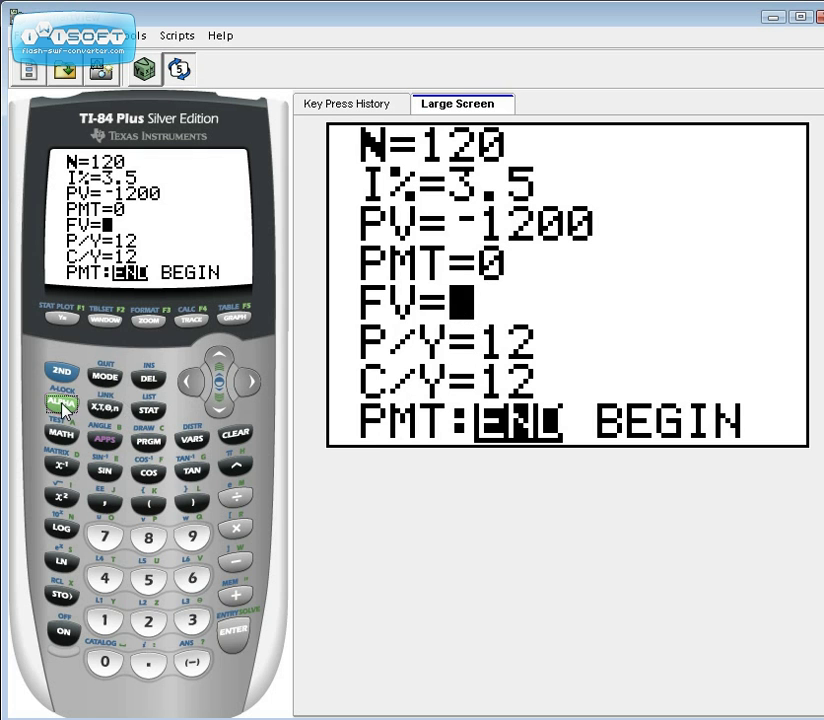
left_click(236, 641)
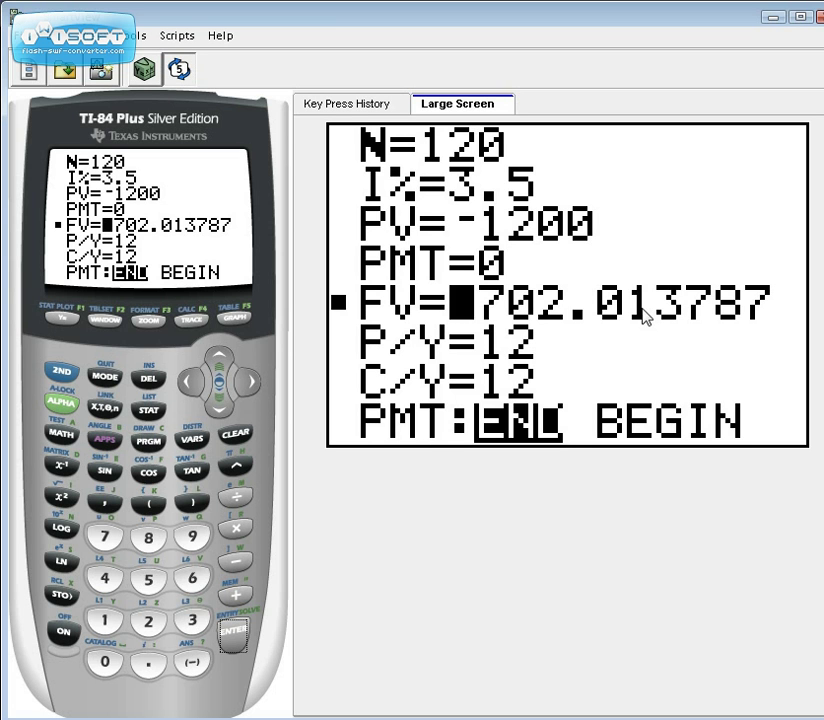
key("Up")
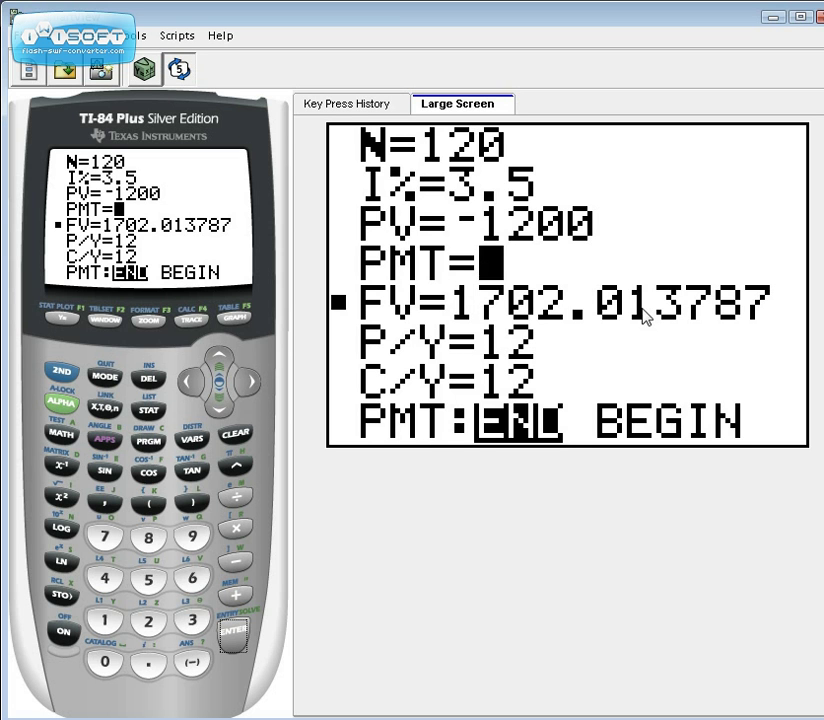
Enter a -50 payment and re-solve FV to 8873.639312
left_click(191, 664)
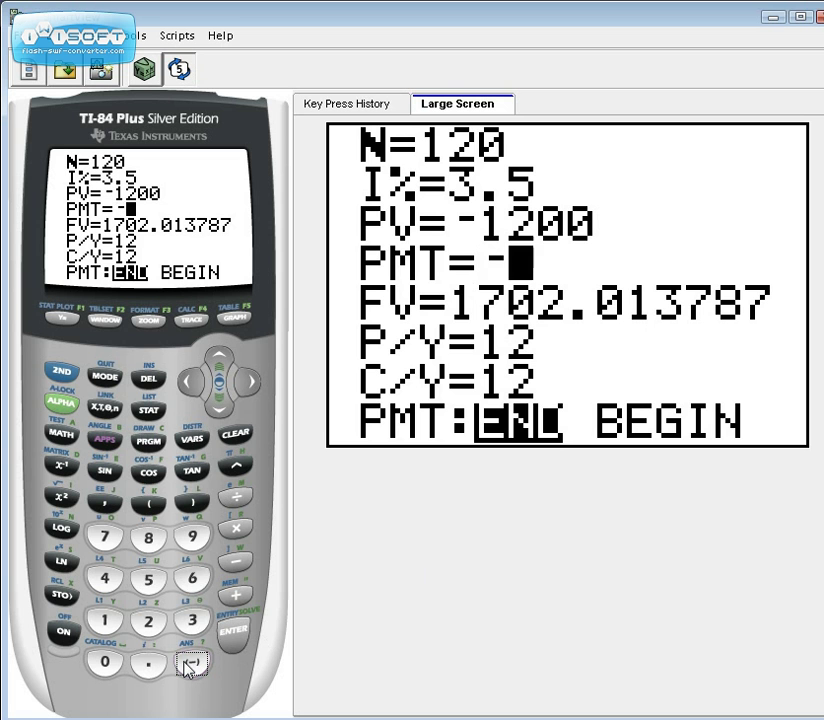
type("50")
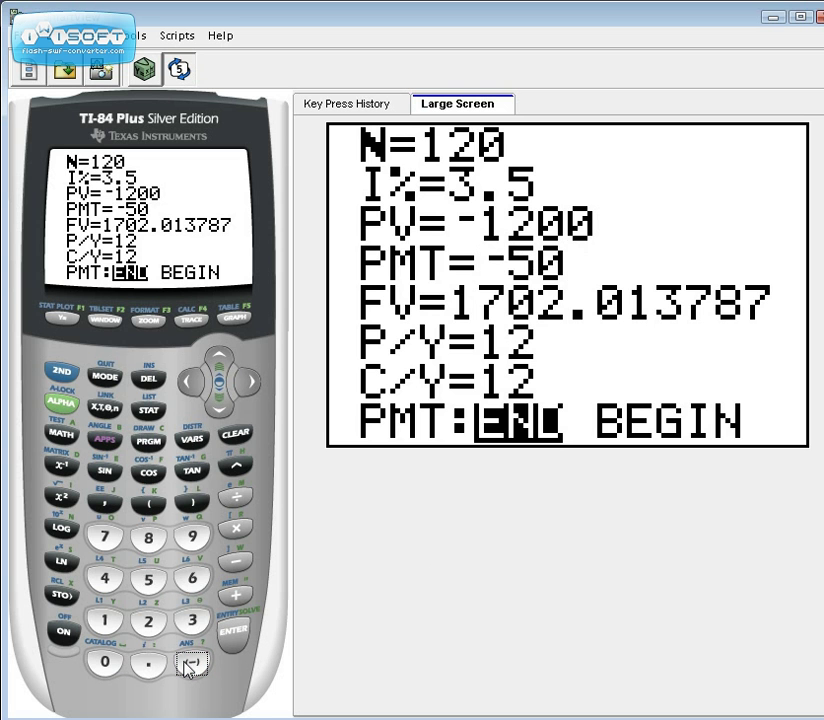
key("Return")
left_click(66, 404)
left_click(237, 633)
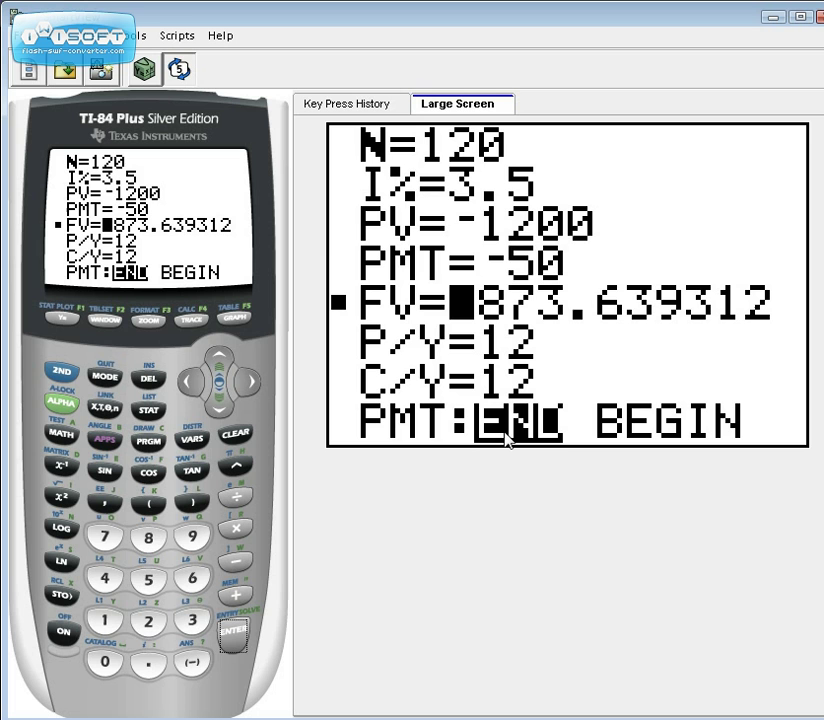
Enter PV as 100000 and zero out the remaining value fields
key("Up")
key("Up")
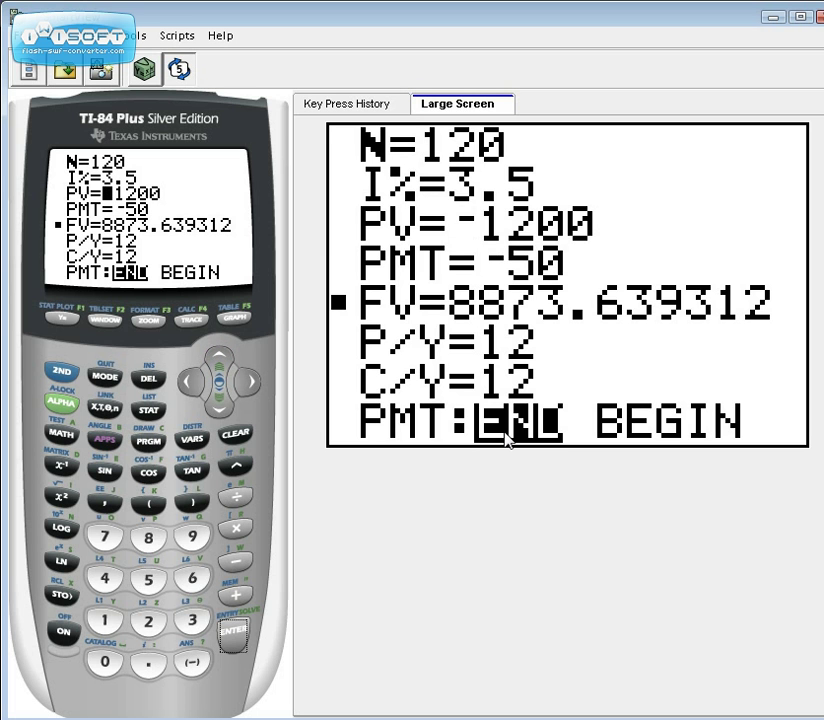
type("10")
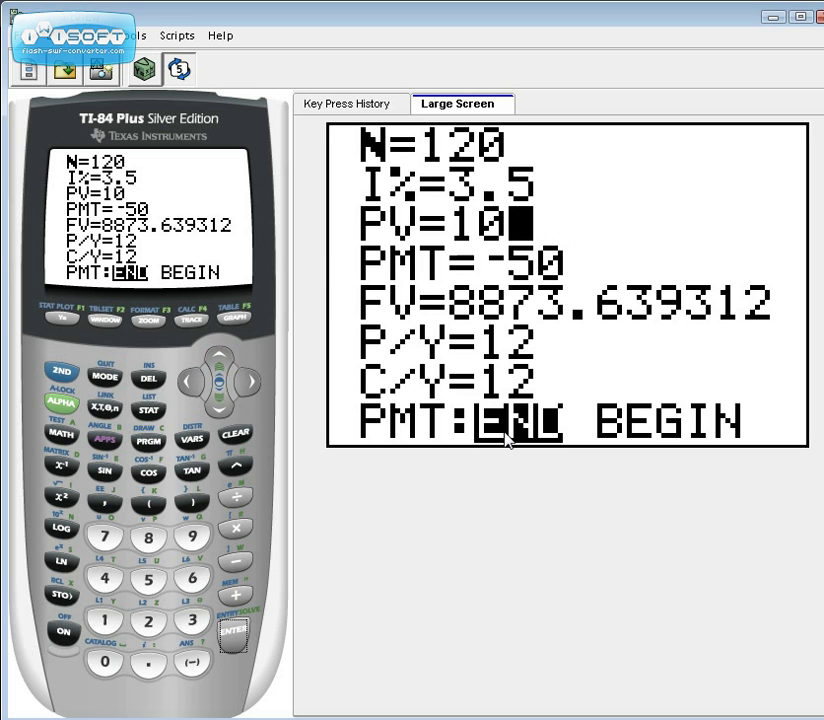
type("0000")
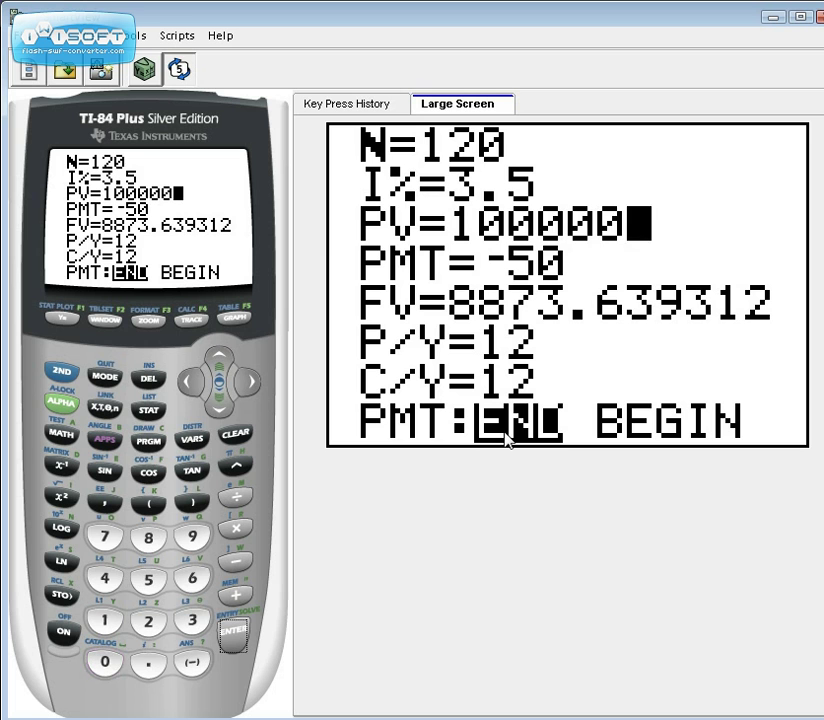
key("Down")
type("0")
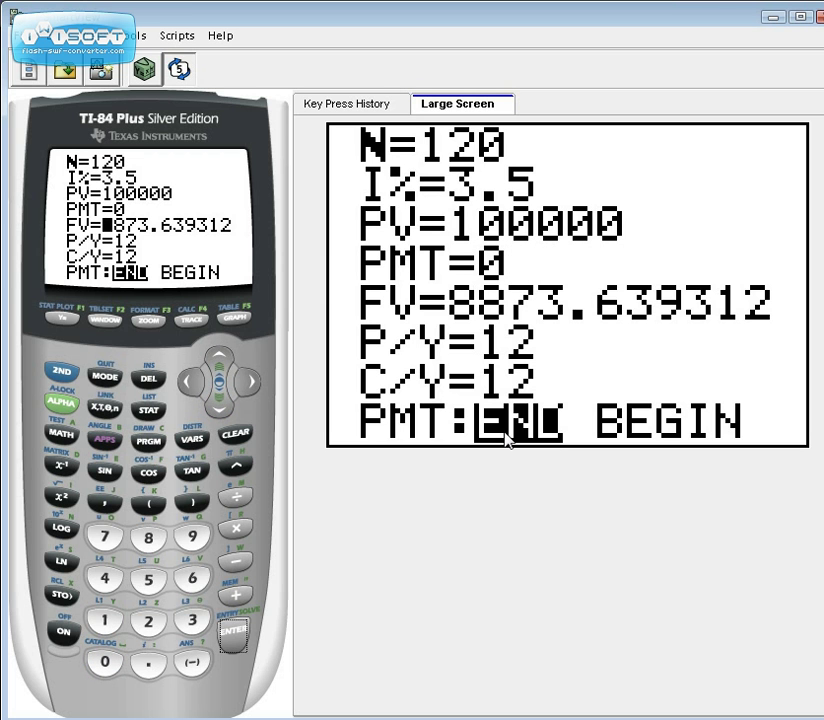
type("0")
key("Down")
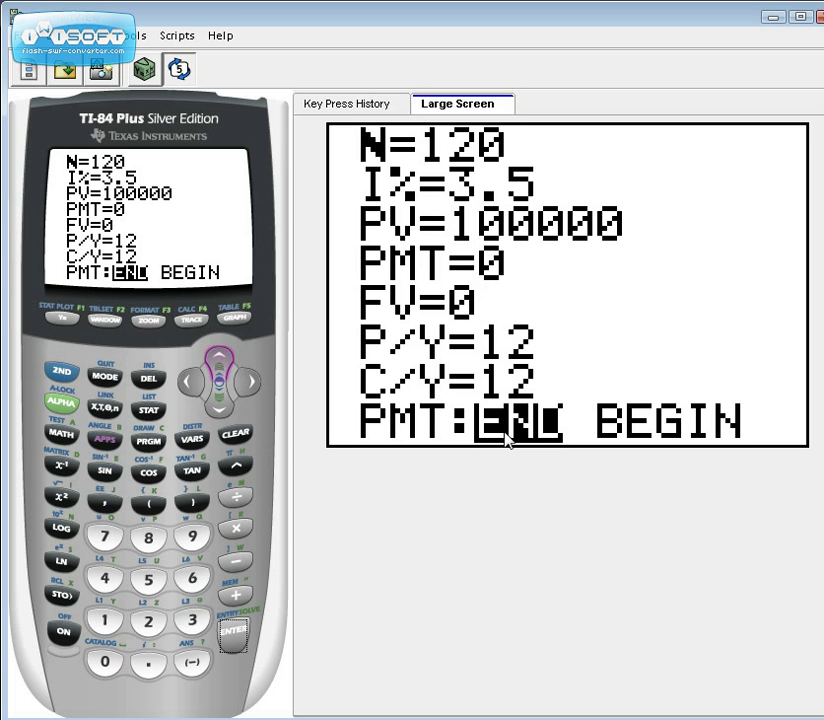
Set I% to 5.5 and N to 360 (entered as 30*12)
key("Up")
key("Up")
key("Up")
key("Up")
type("5")
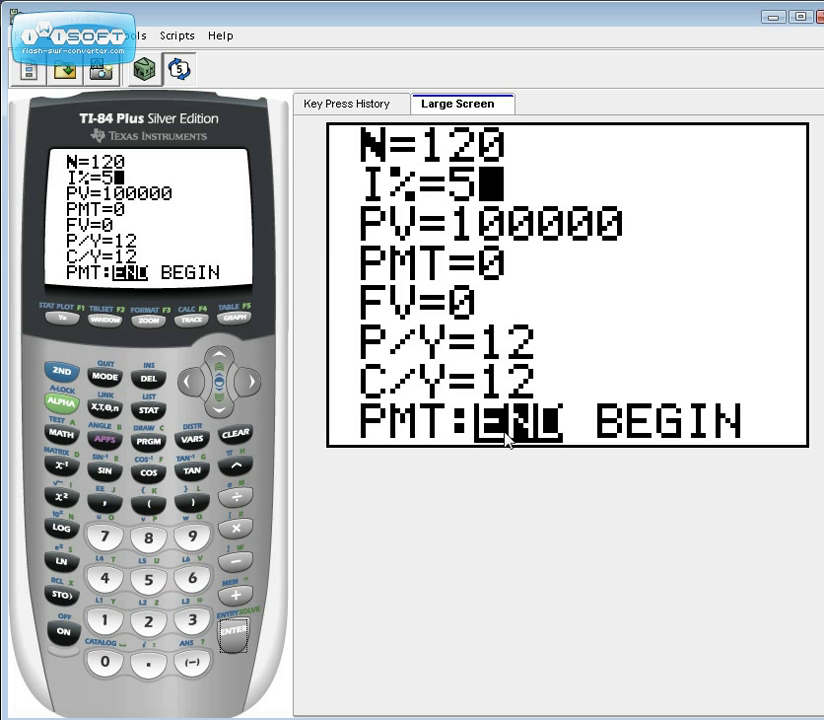
type(".5")
key("Down")
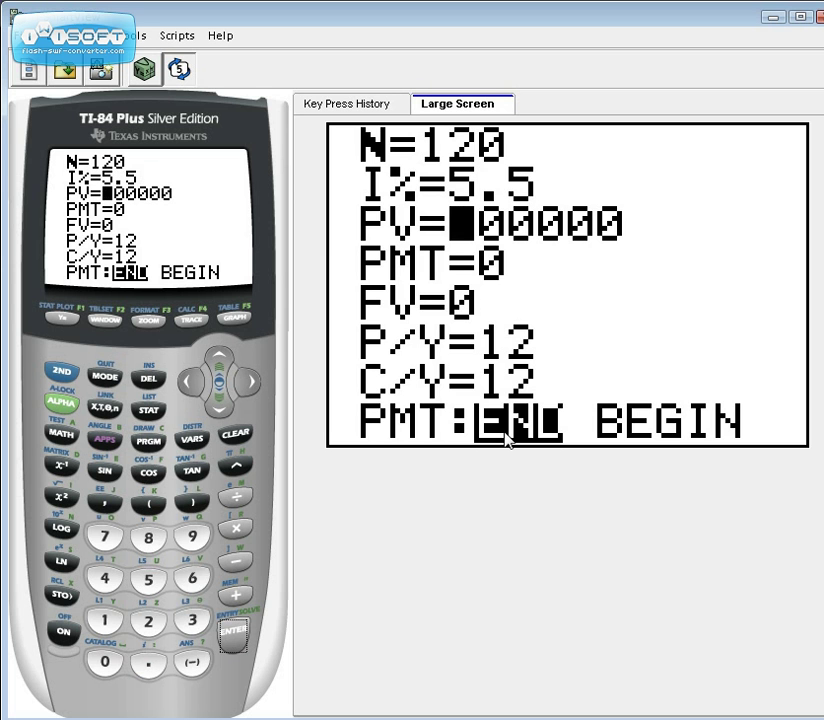
key("Up")
key("Up")
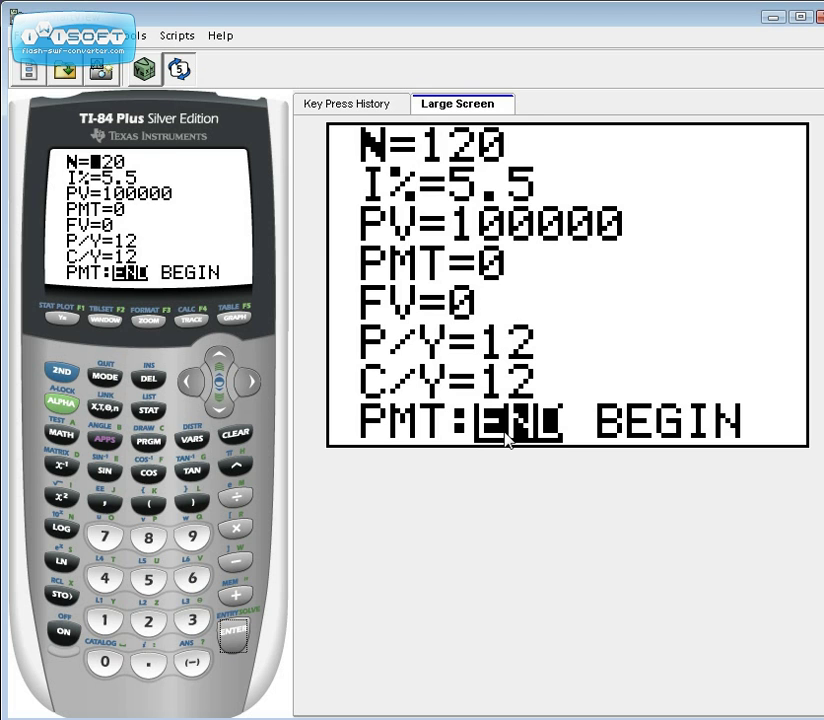
type("30*1")
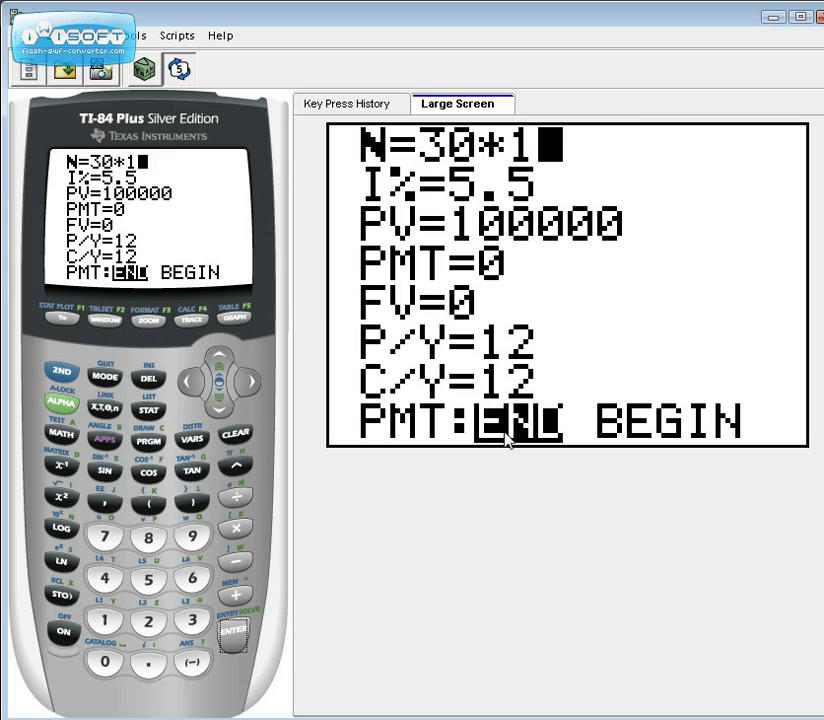
type("2")
key("Down")
key("Down")
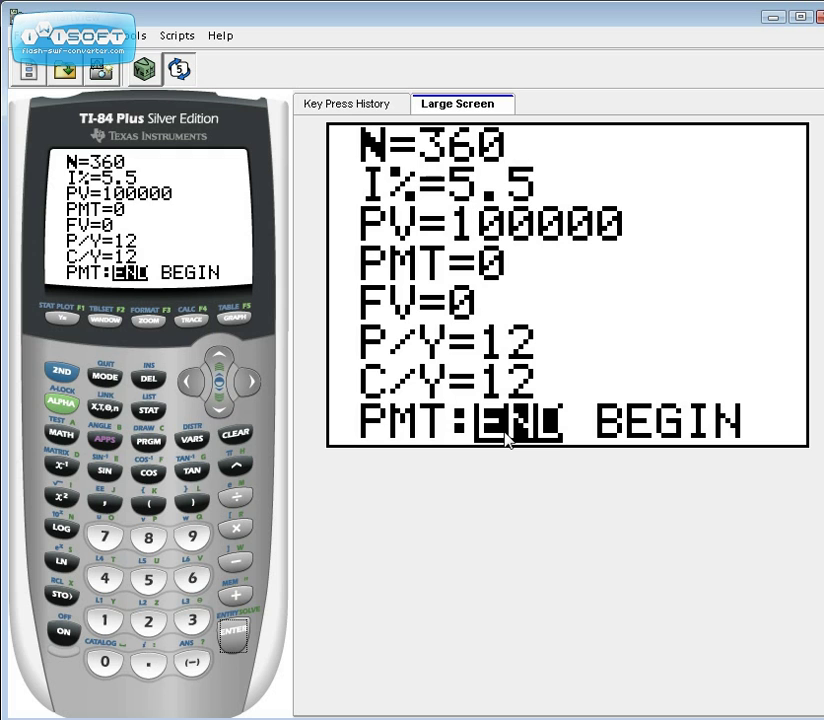
key("Down")
Solve for PMT, giving a monthly payment of about -567.79
left_click(62, 402)
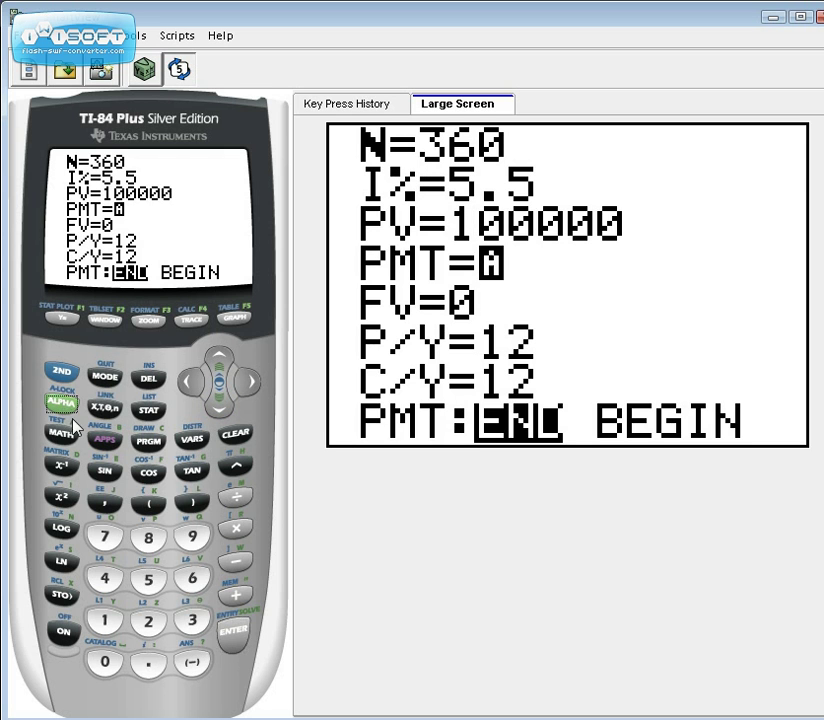
left_click(235, 638)
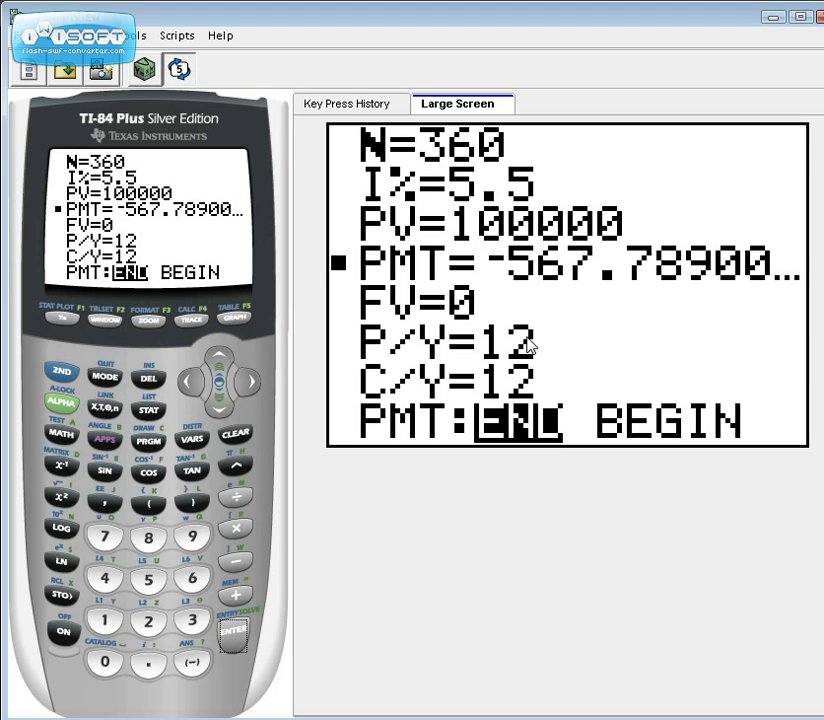
Change PMT to -600 and solve N, giving 315.6563272 payments
left_click(191, 664)
left_click(191, 582)
left_click(105, 662)
left_click(105, 662)
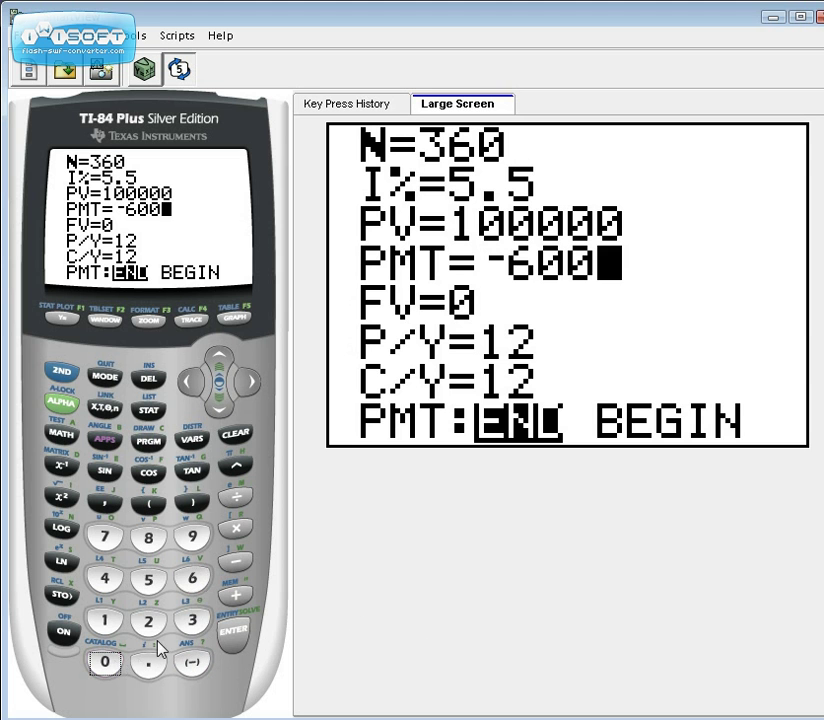
left_click(219, 357)
left_click(220, 356)
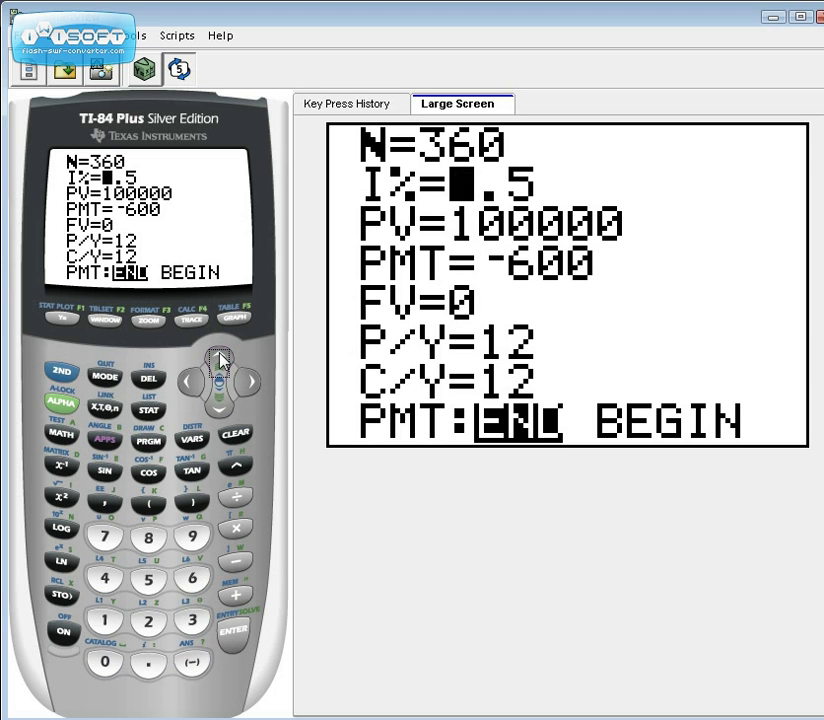
left_click(220, 357)
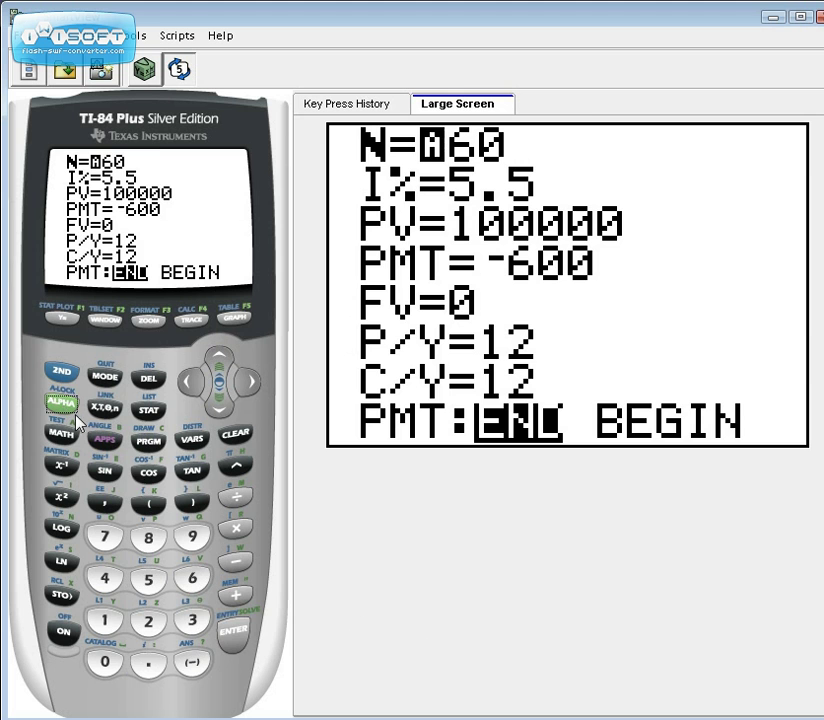
left_click(233, 632)
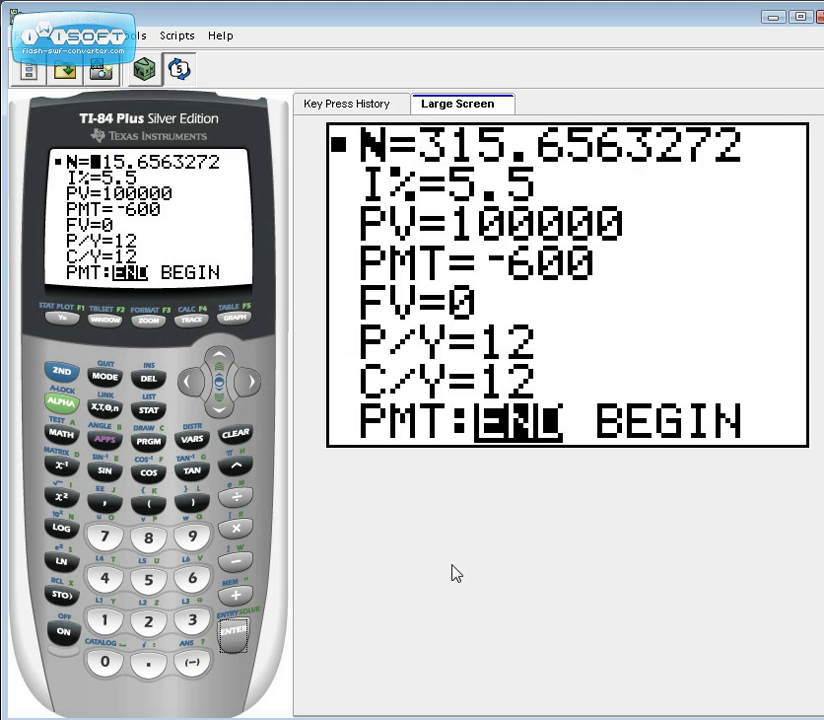